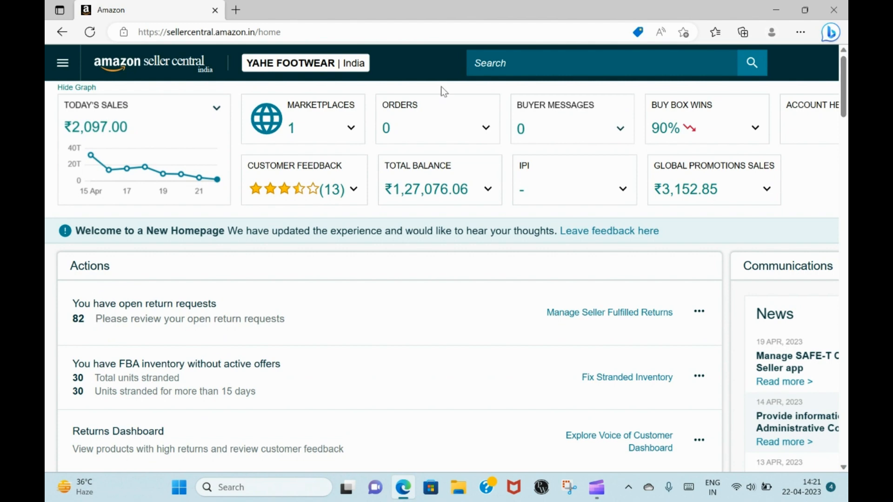
- Open the Manage All Inventory page for the seller account
left_click(63, 65)
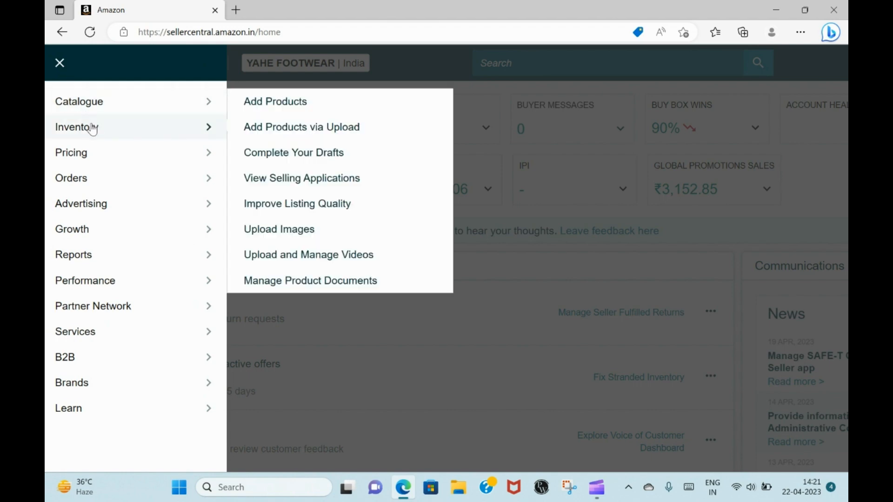
mouse_move(91, 129)
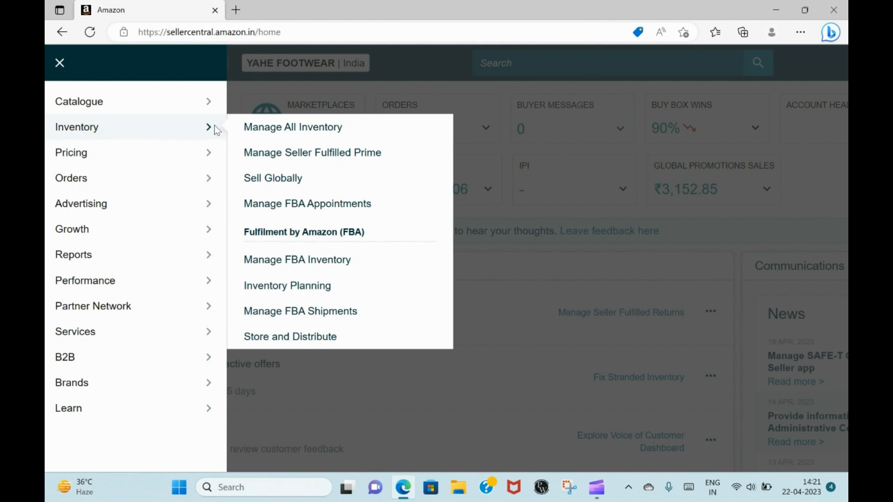
left_click(298, 131)
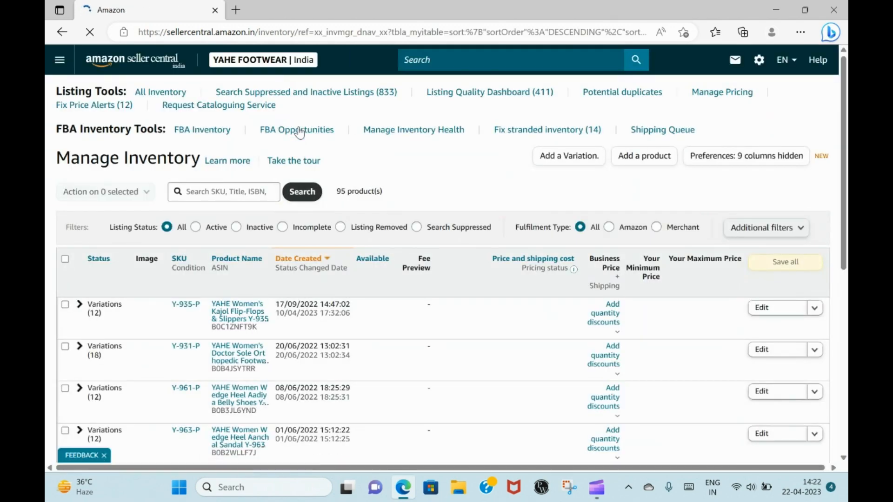
- Search the inventory for SKU Y-73-P and expand its variations to review their prices and minimum and maximum price limits
left_click(218, 190)
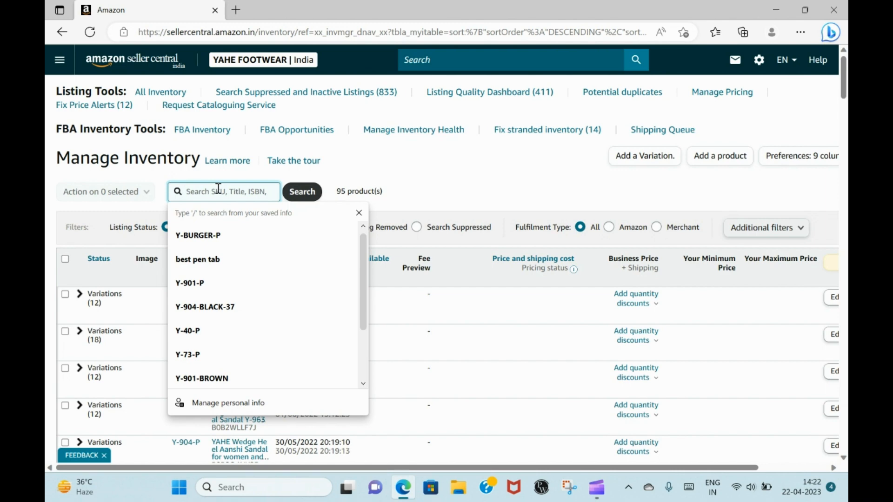
type("Y")
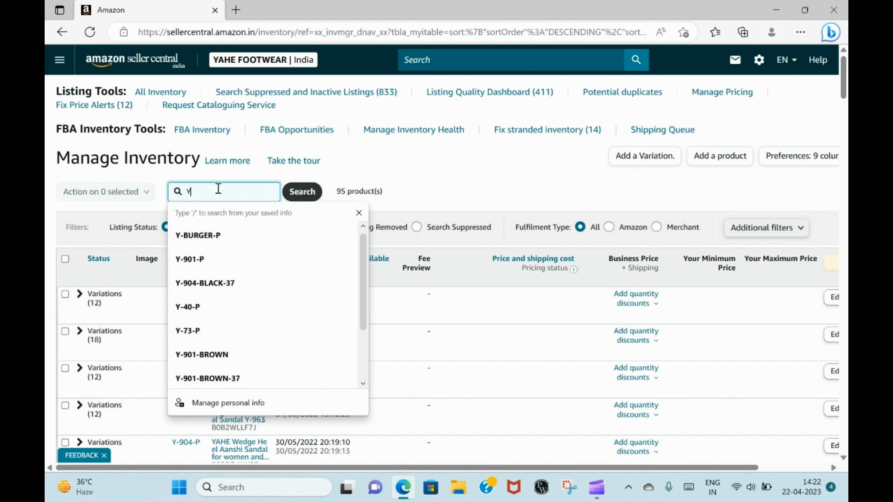
type("-73")
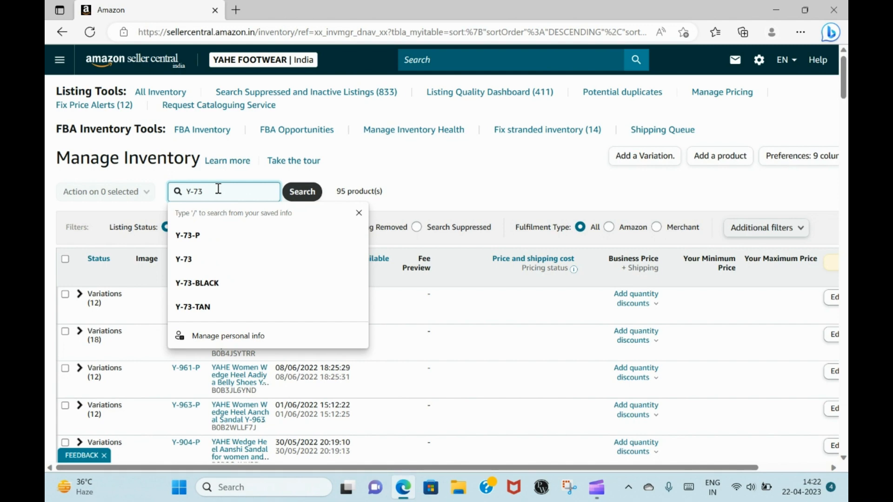
type("-P")
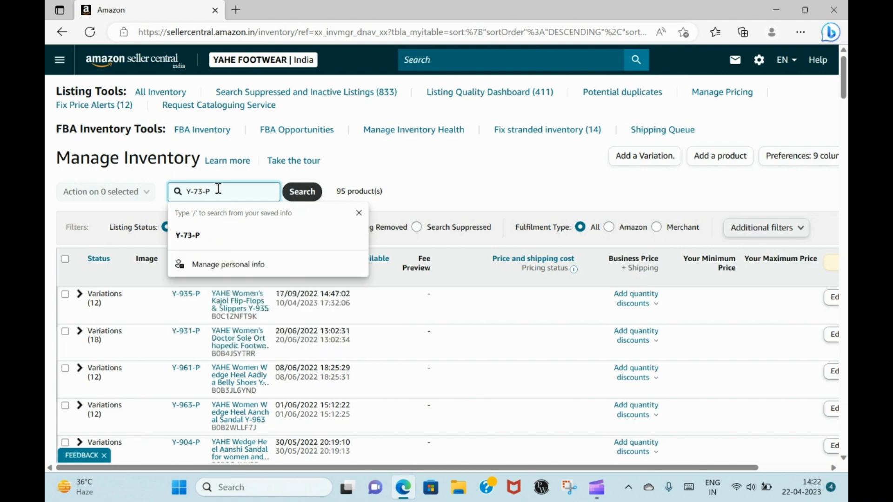
key("Return")
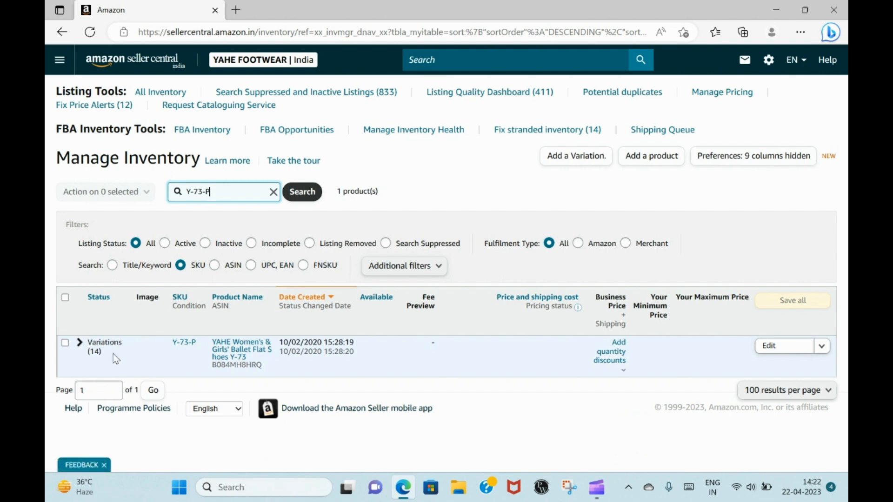
left_click(81, 346)
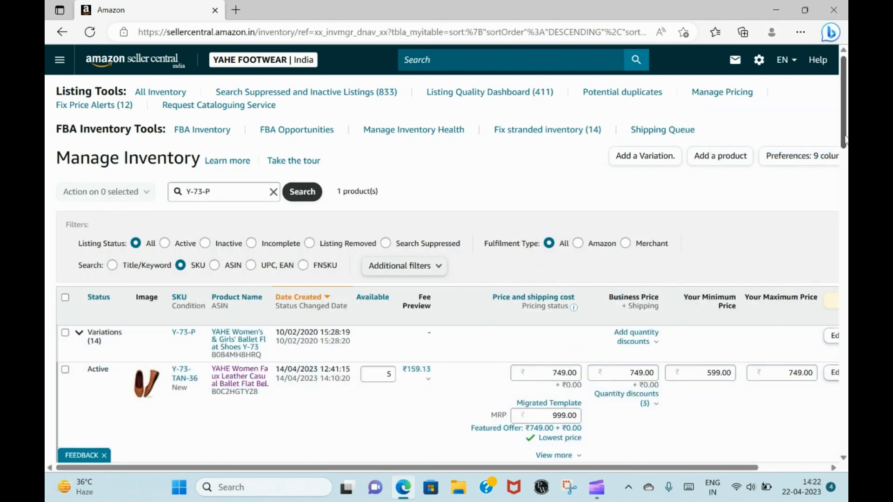
left_click_drag(844, 139, 843, 163)
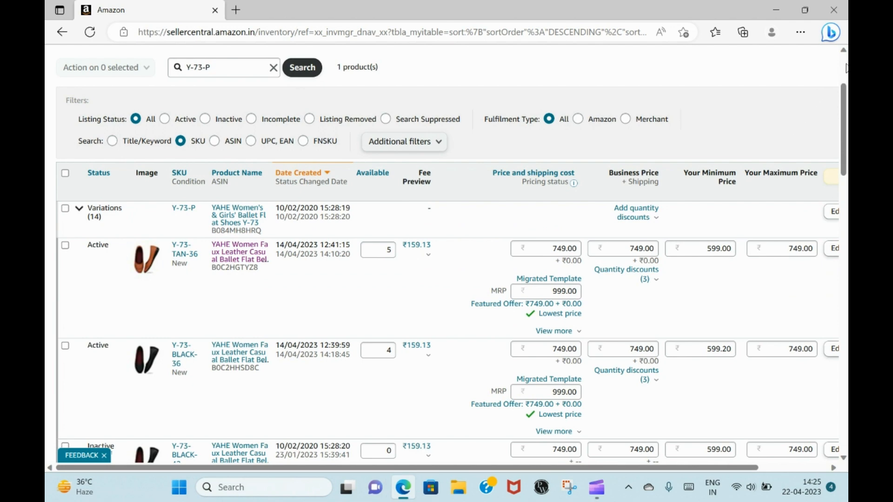
scroll(833, 79, "up", 2)
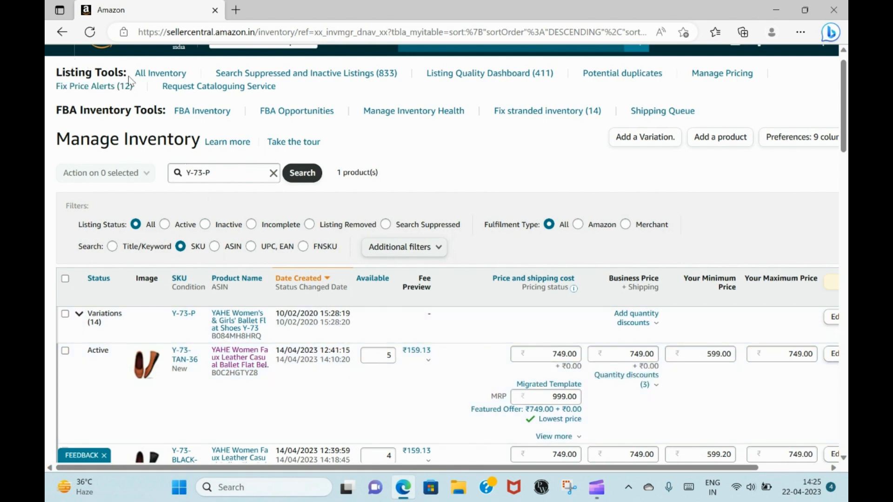
- Leave the SKU search, go to Automate Pricing and start creating a customised pricing rule
left_click(61, 32)
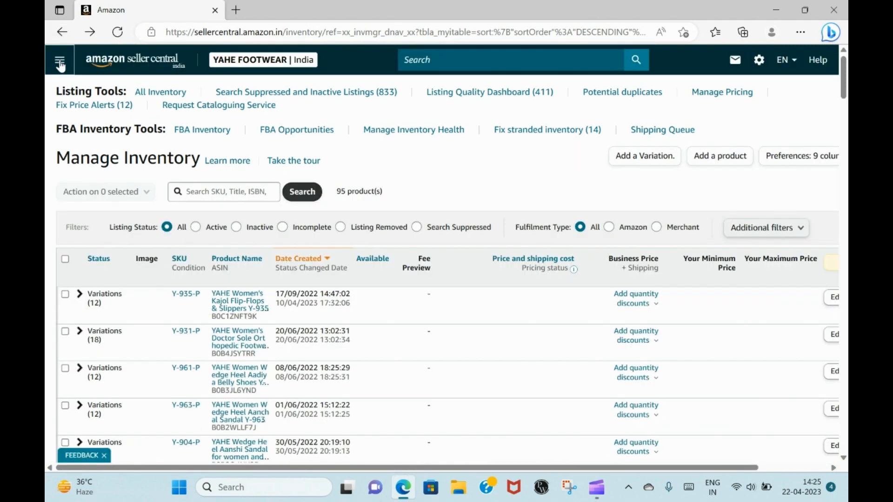
left_click(59, 60)
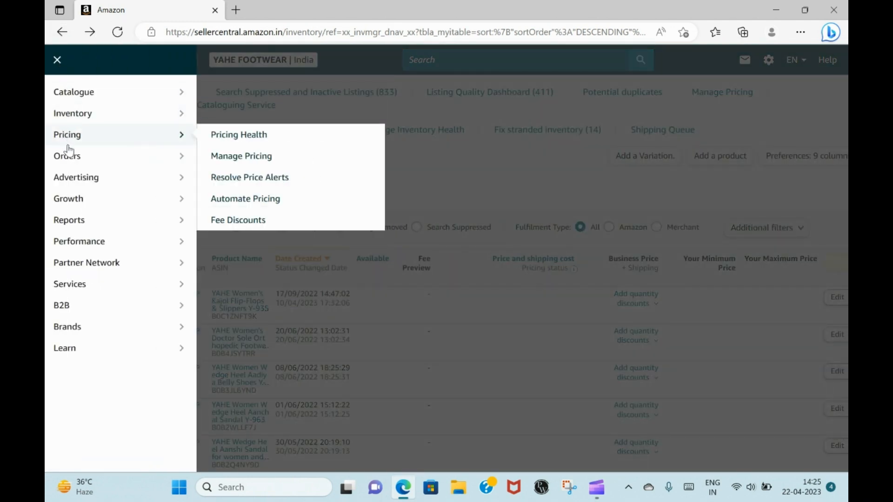
mouse_move(74, 136)
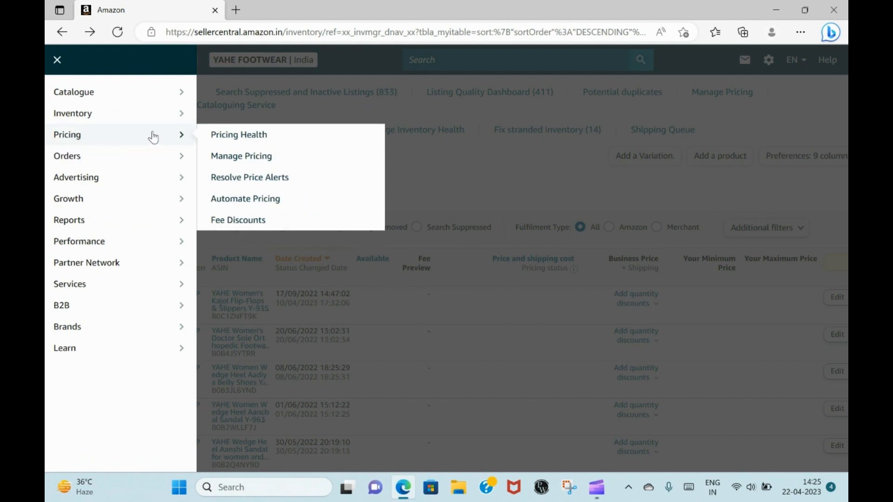
left_click(283, 202)
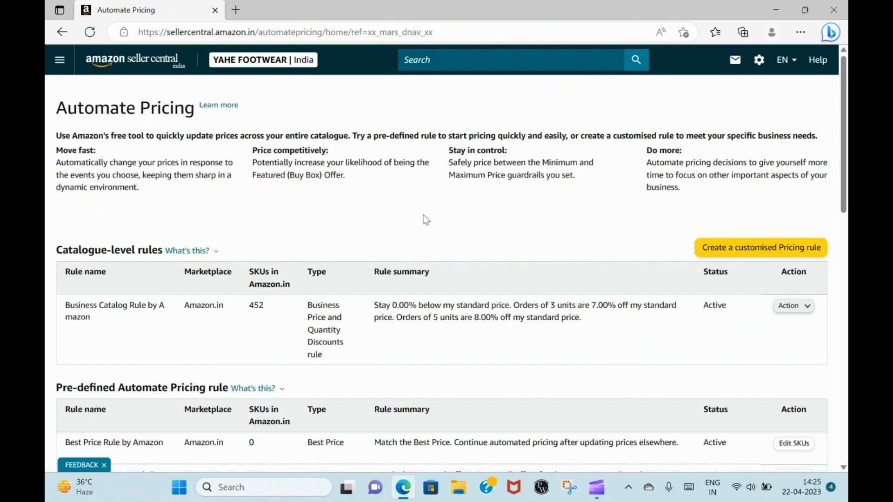
left_click(749, 254)
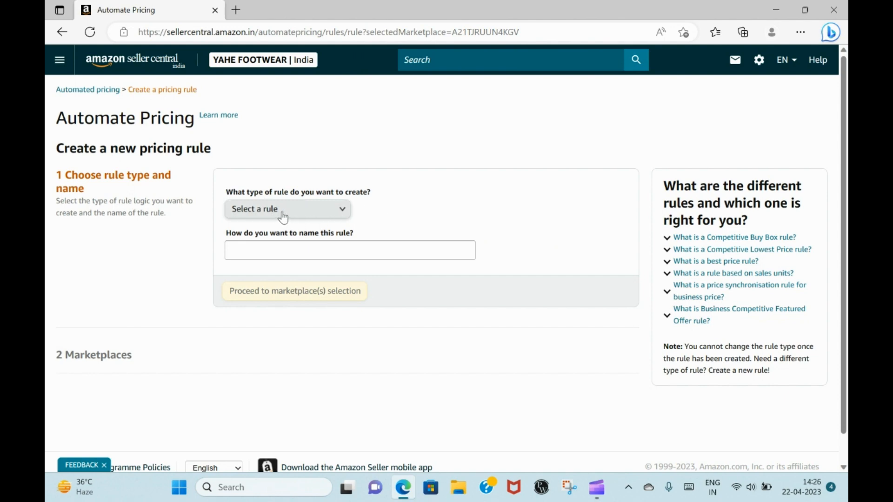
- Set the new pricing rule's type to Based on sales units under standard prices
left_click(344, 209)
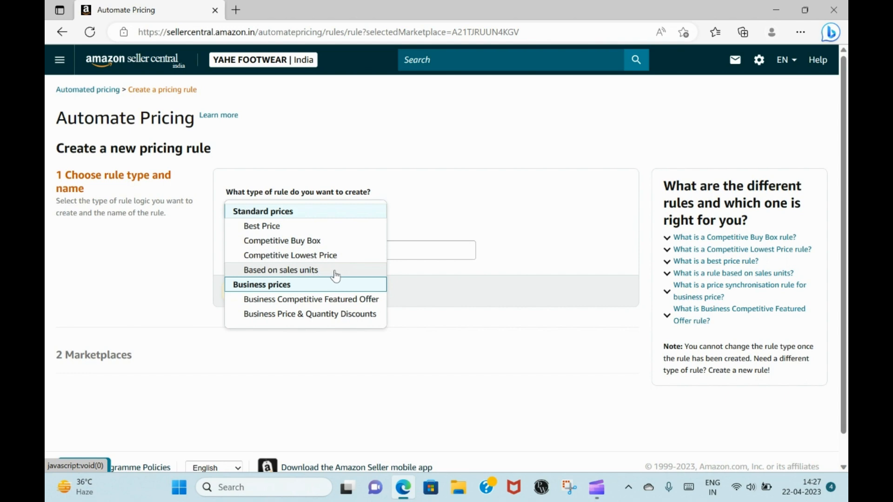
left_click(333, 272)
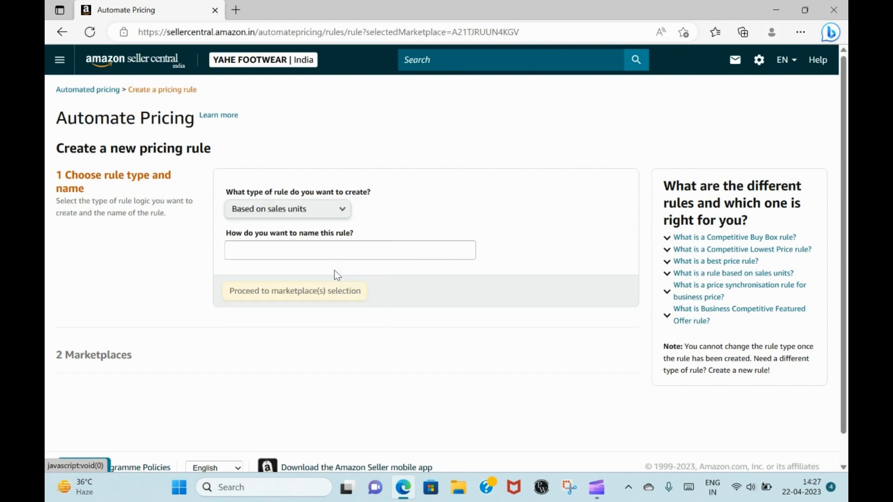
left_click(263, 255)
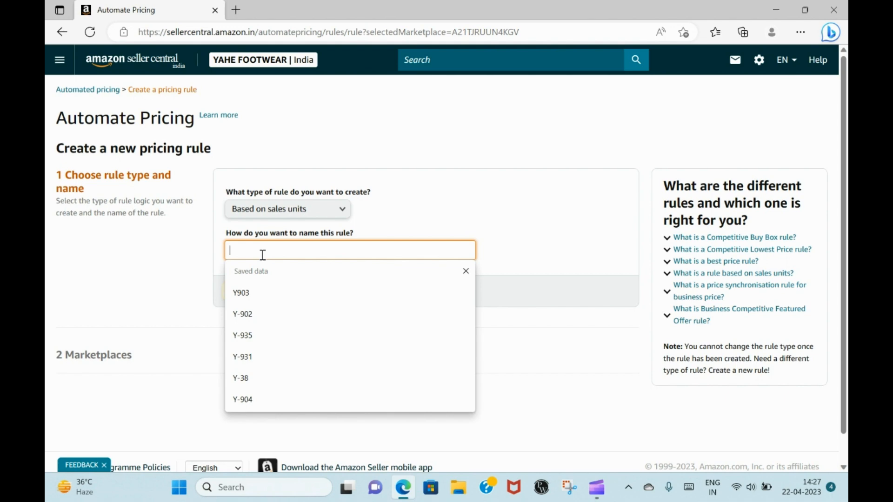
left_click(347, 211)
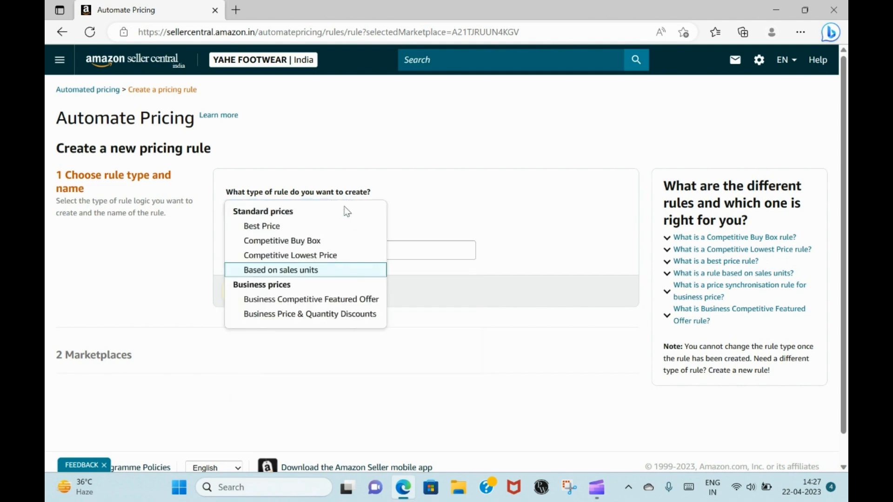
left_click(301, 269)
- Name the pricing rule Y73 SP and save Amazon.in as its marketplace, continuing to the rule parameters
left_click(258, 254)
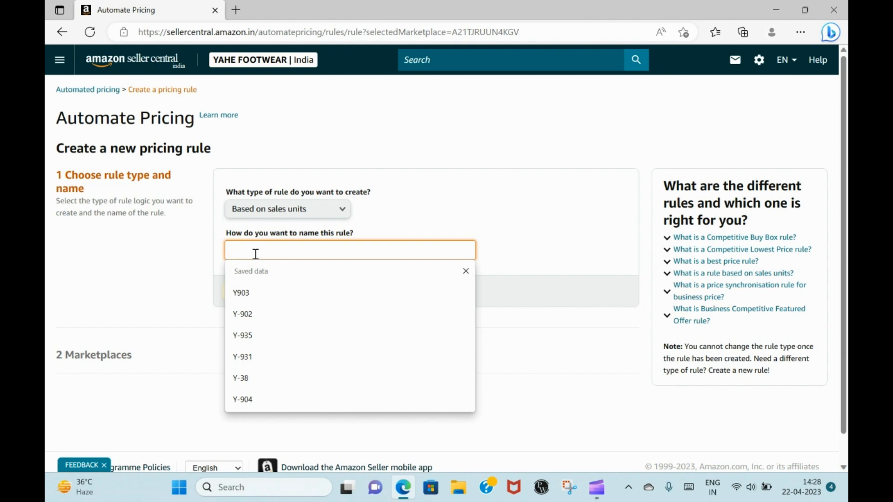
type("Y73")
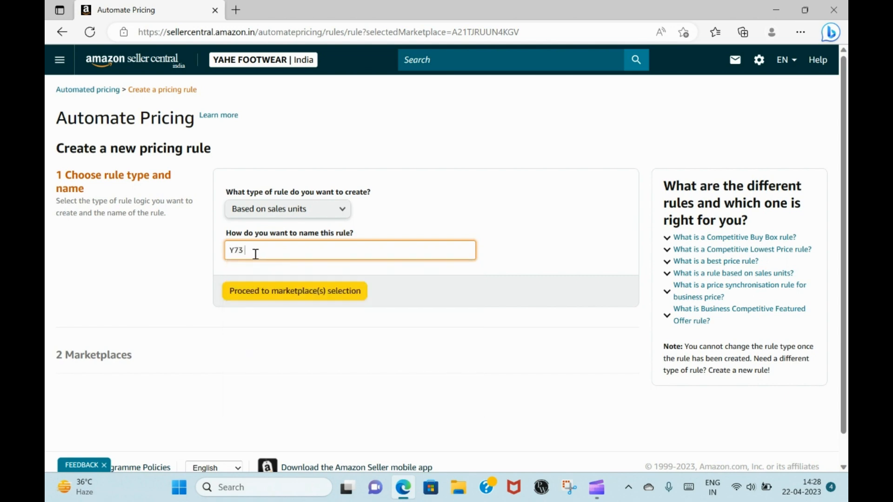
type(" SP")
left_click(284, 296)
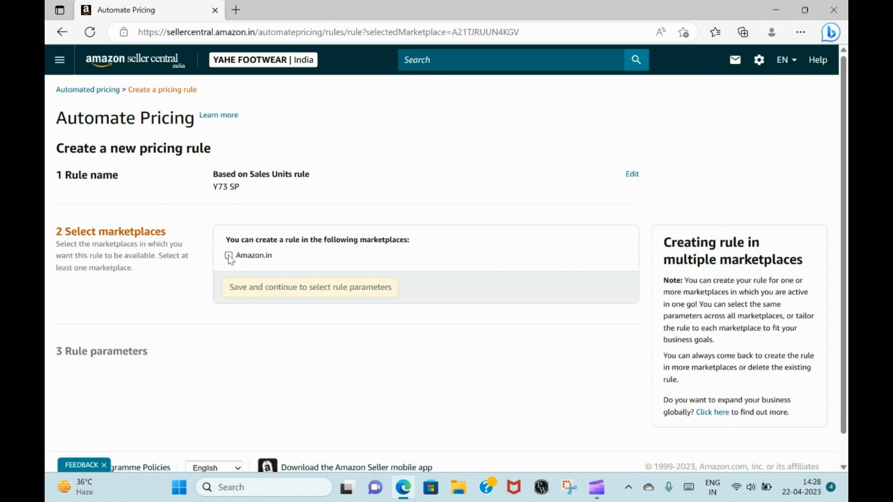
left_click(229, 257)
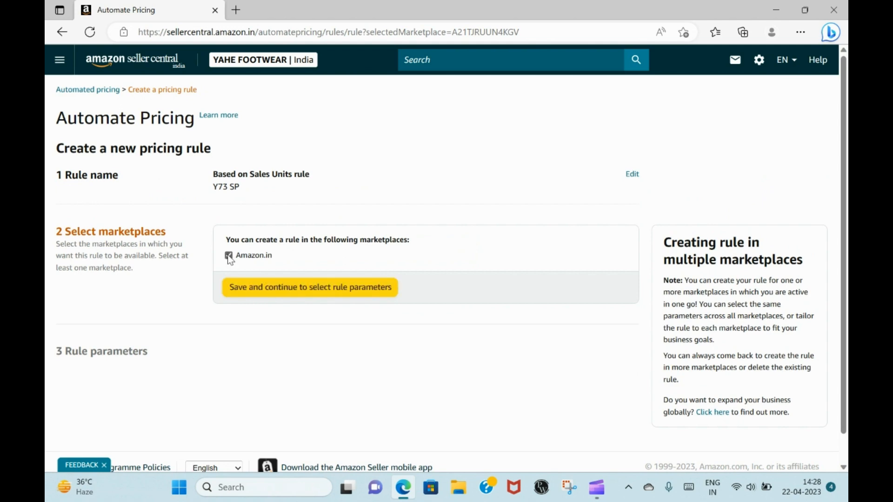
left_click(327, 294)
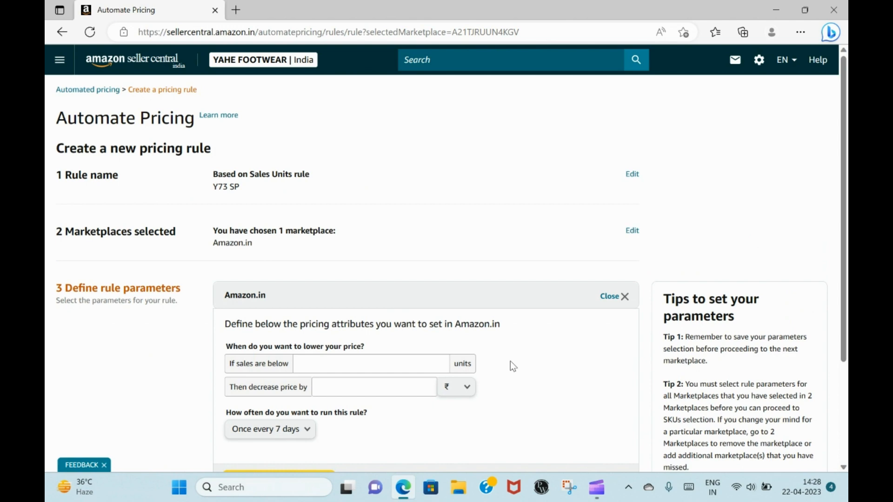
- Define the rule to decrease the price by ₹30 if sales are below 2 units
scroll(512, 366, "down", 2)
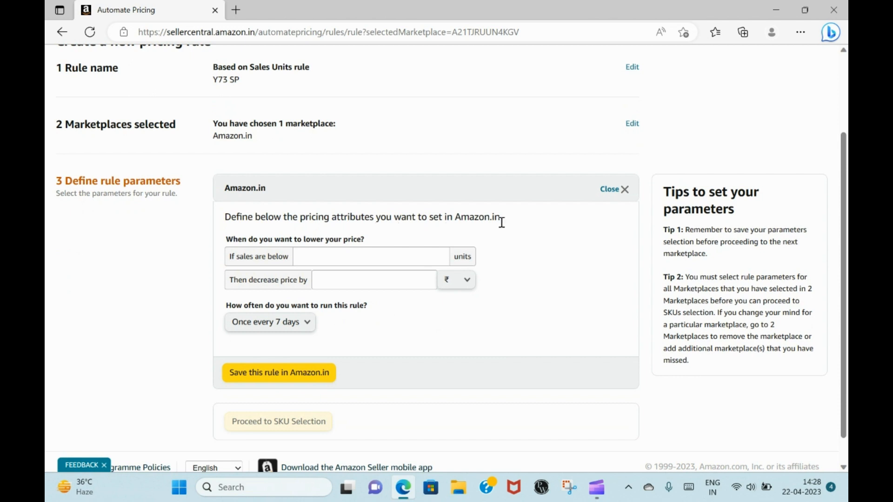
left_click(318, 256)
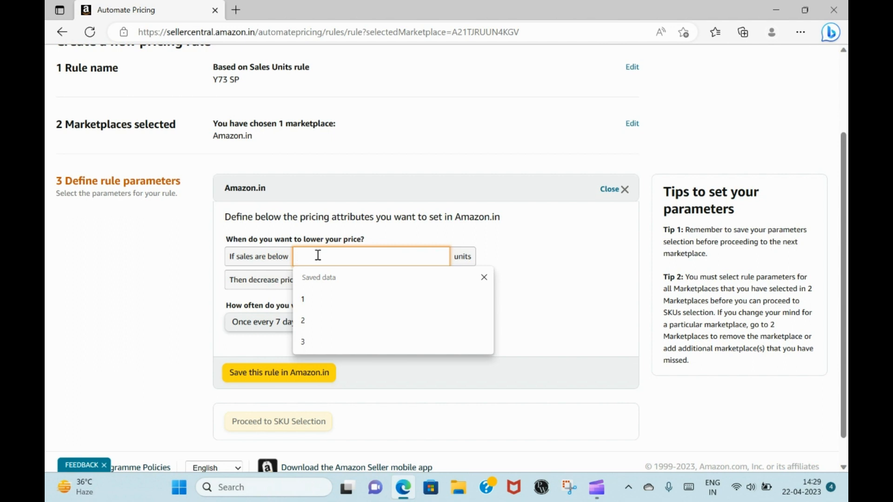
type("2")
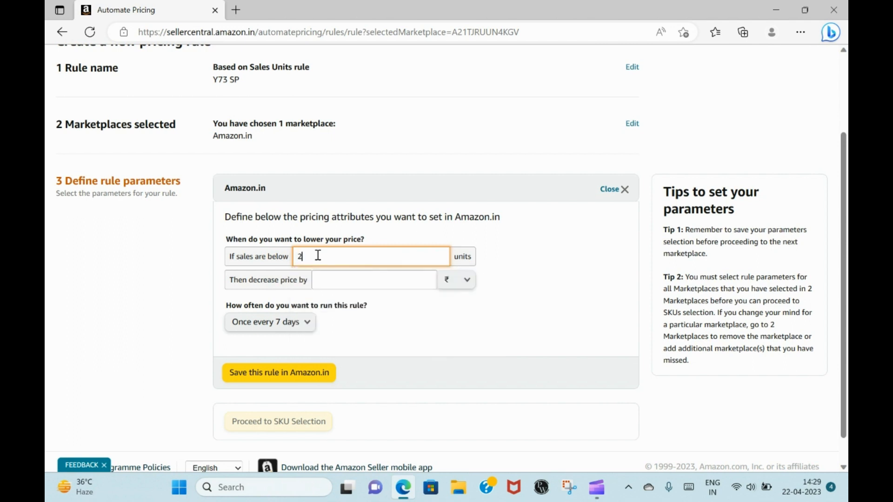
left_click(387, 321)
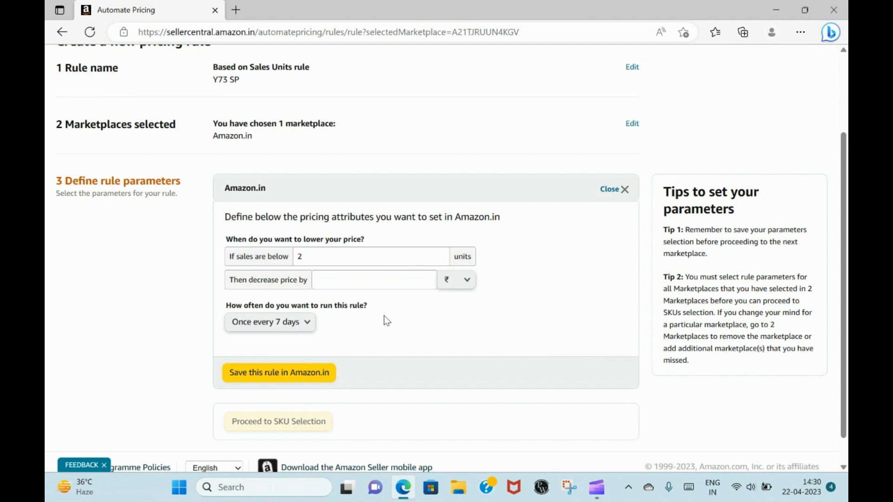
left_click(339, 284)
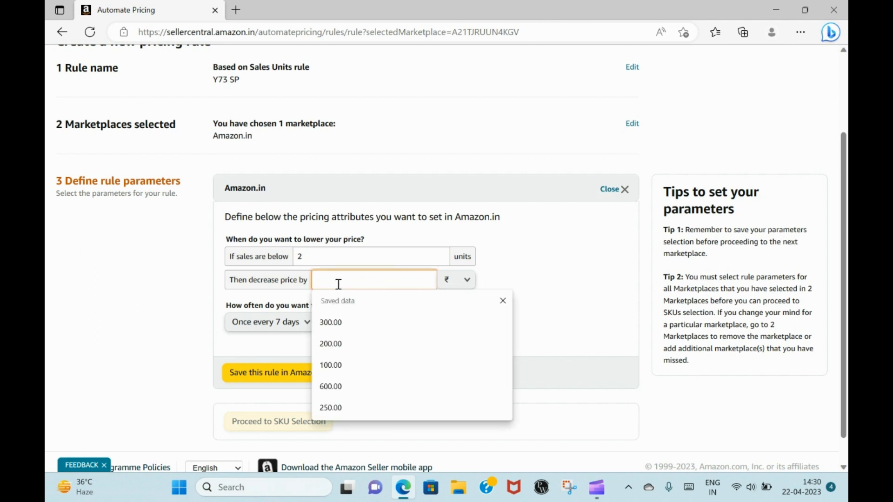
type("30")
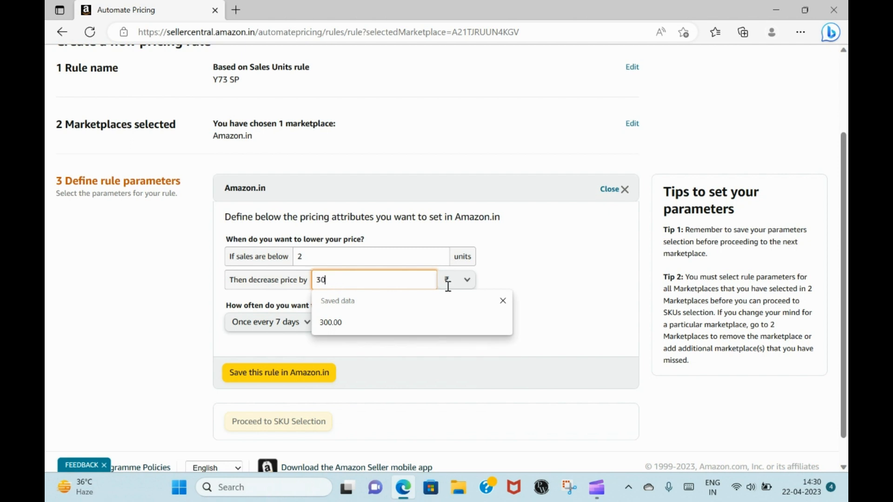
left_click(544, 308)
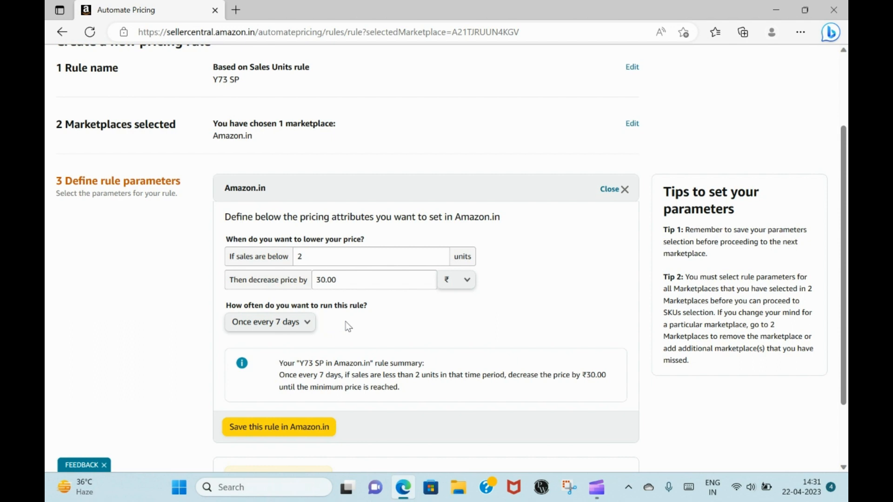
- Try a ₹20 price decrease in the rule parameters and restore the decrease to ₹30
left_click(346, 282)
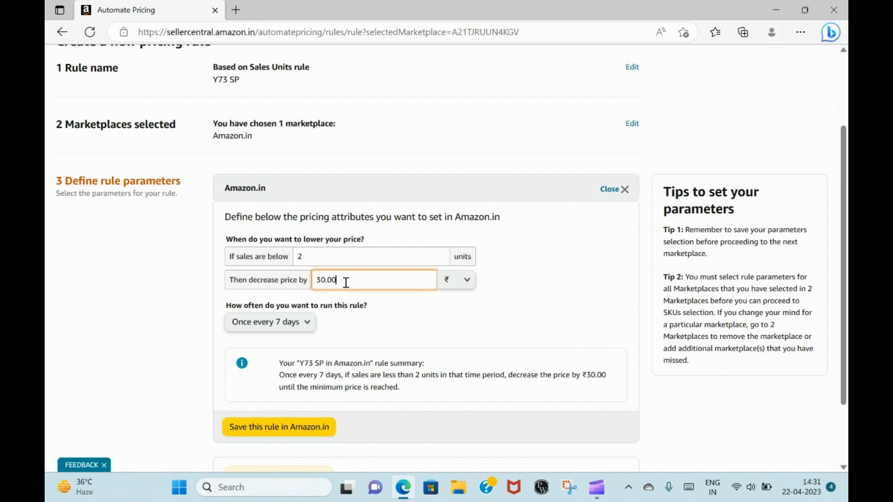
key("BackSpace")
key("BackSpace")
key("BackSpace")
key("BackSpace")
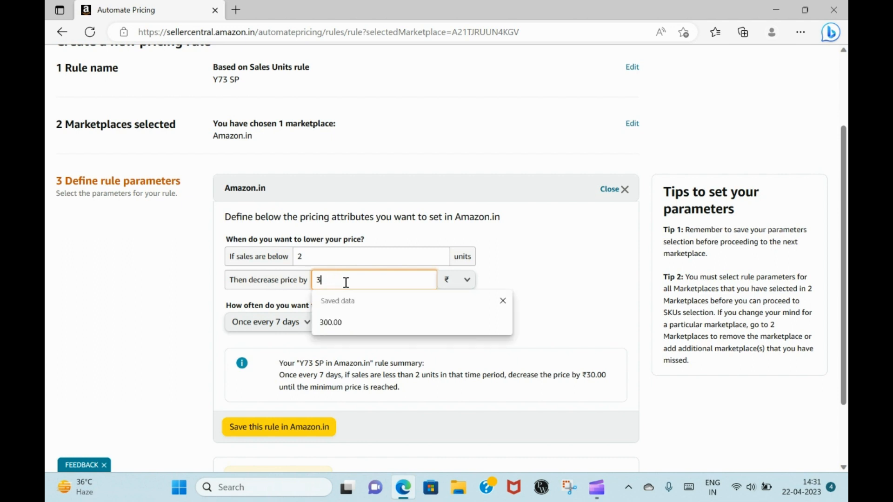
key("BackSpace")
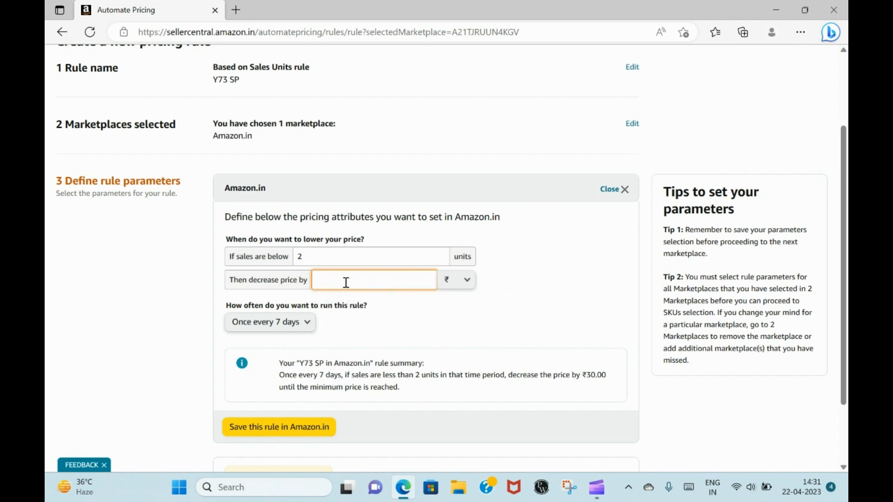
type("20")
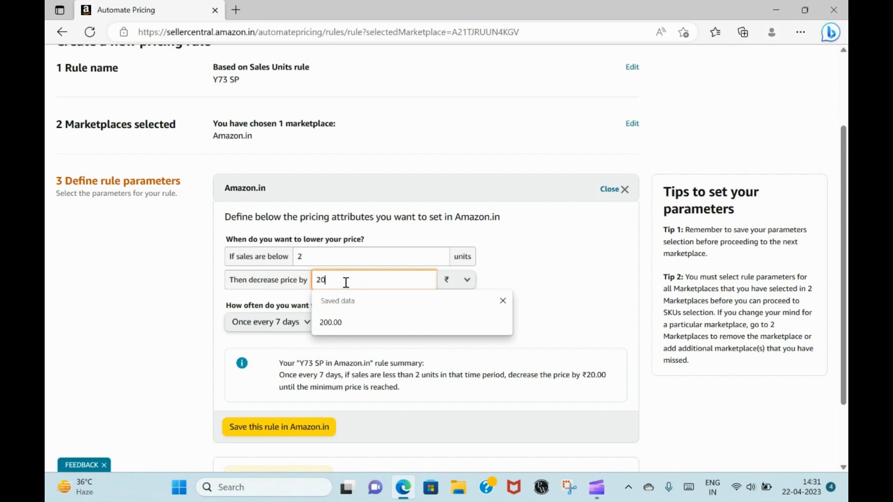
key("BackSpace")
key("BackSpace")
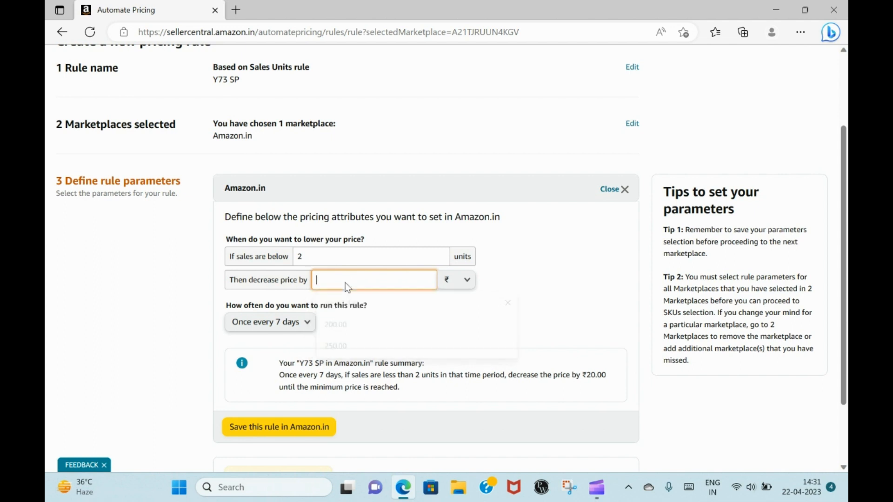
type("30")
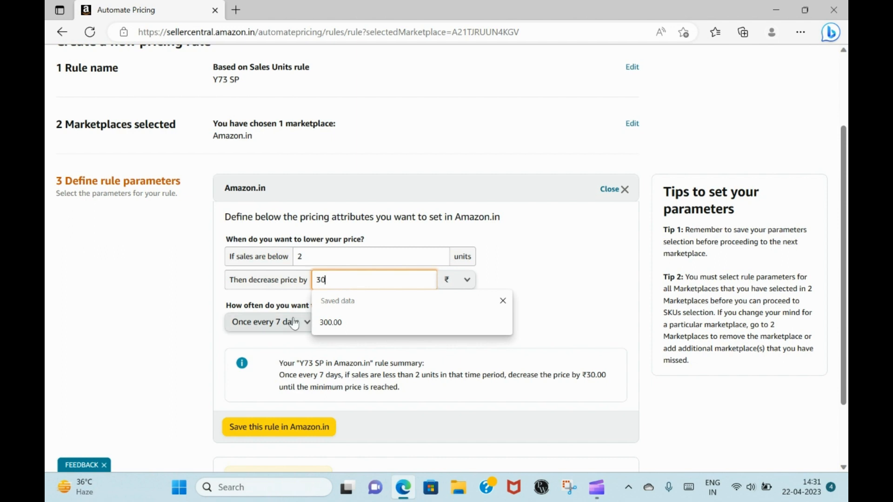
left_click(273, 341)
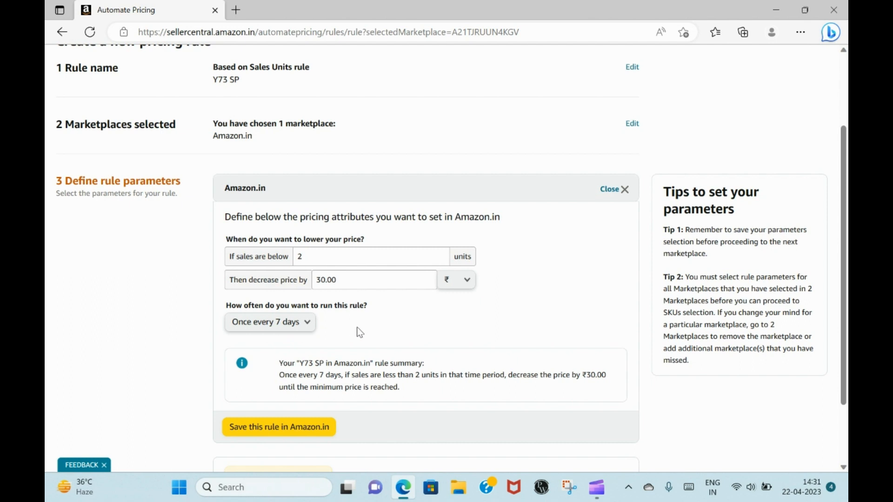
- Set the rule to run once every 7 days and save it in Amazon.in
left_click(307, 323)
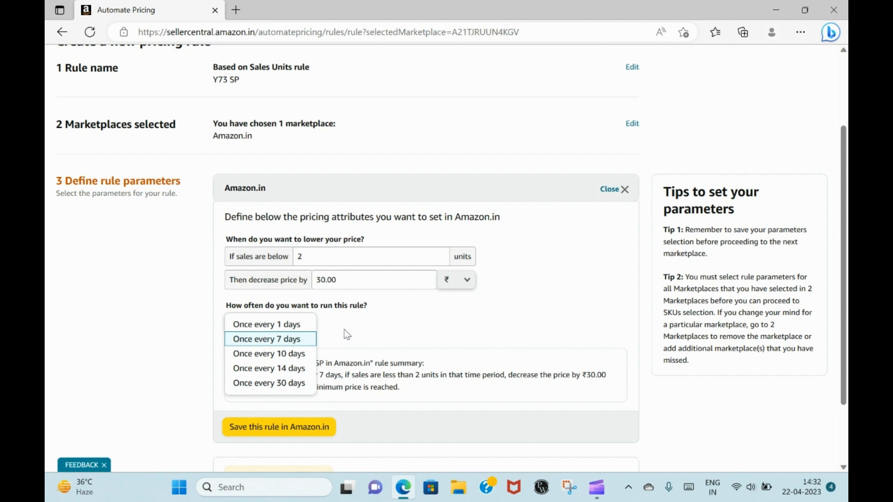
left_click(297, 340)
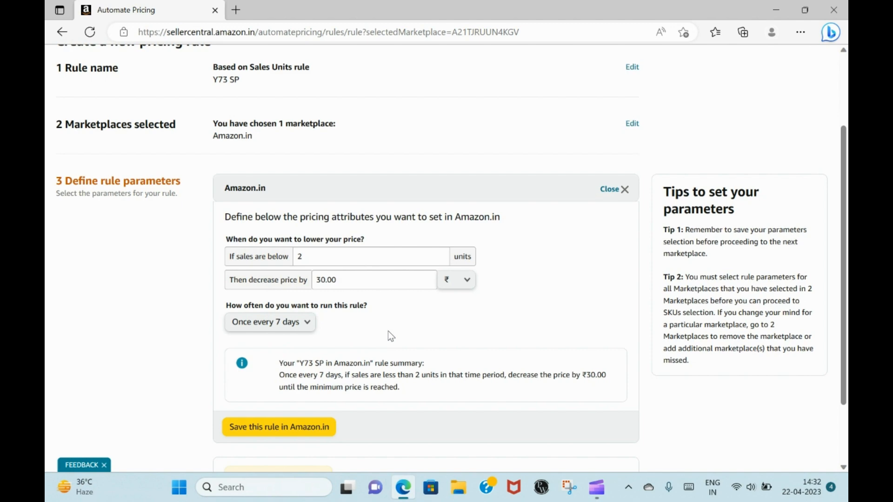
left_click(270, 431)
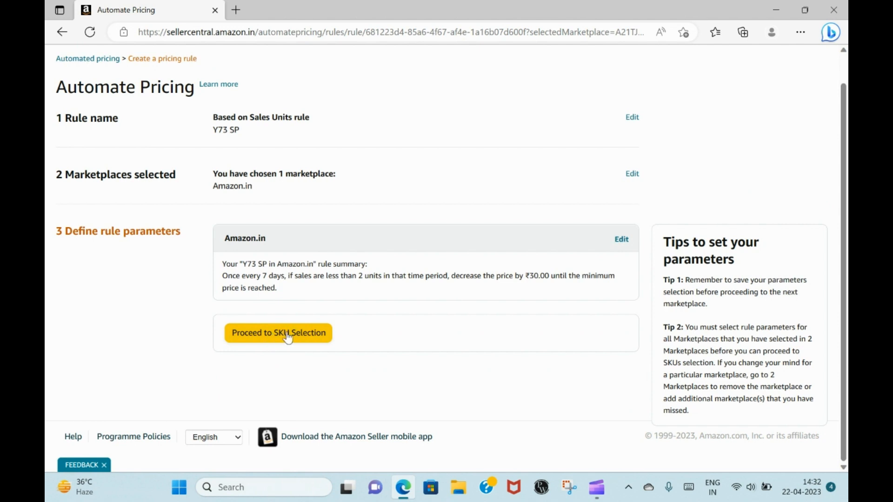
- Proceed to SKU selection for the saved rule and search the listings for Y-73
left_click(287, 339)
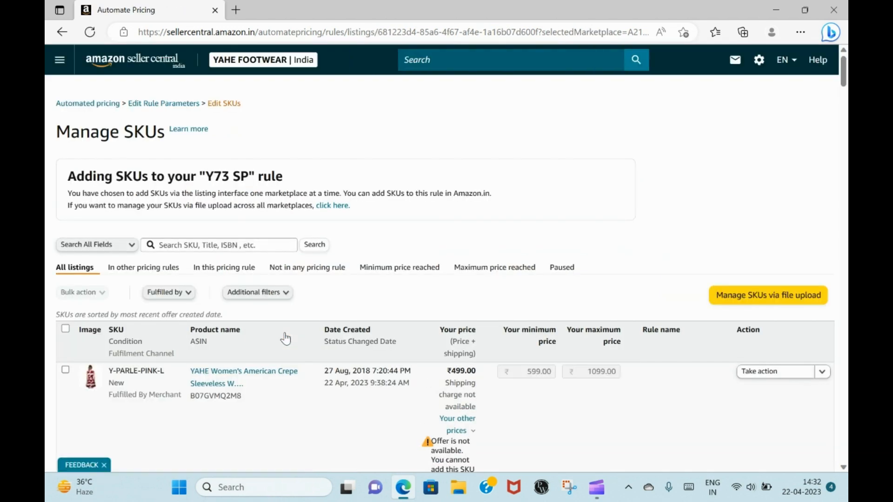
left_click(187, 245)
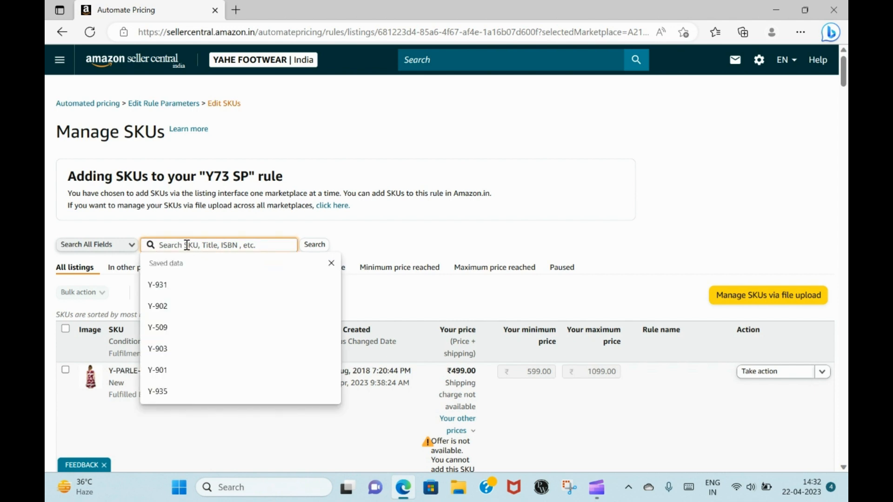
type("Y-73")
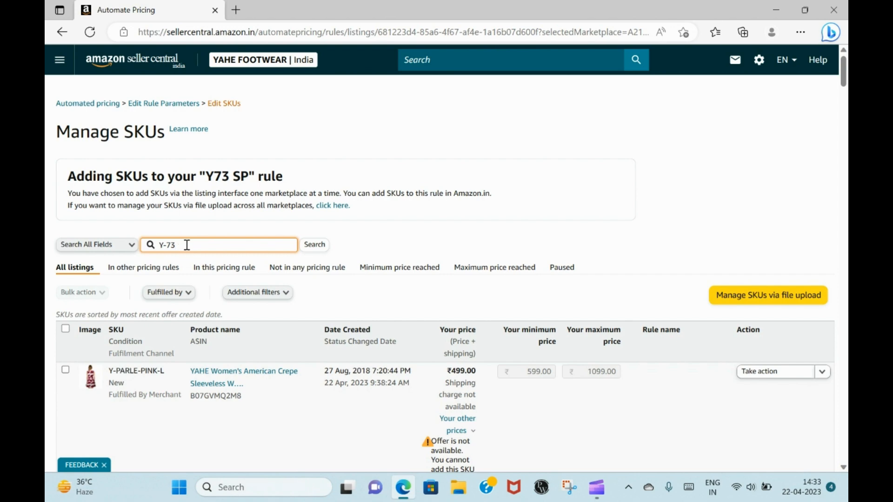
key("Return")
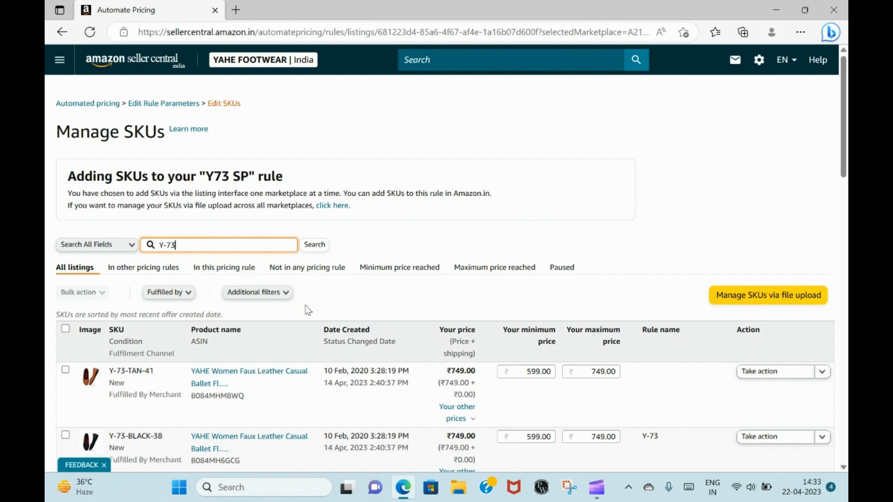
- Narrow the SKU search to Y-73-TAN and return it to Y-73
type("-TAN")
key("Return")
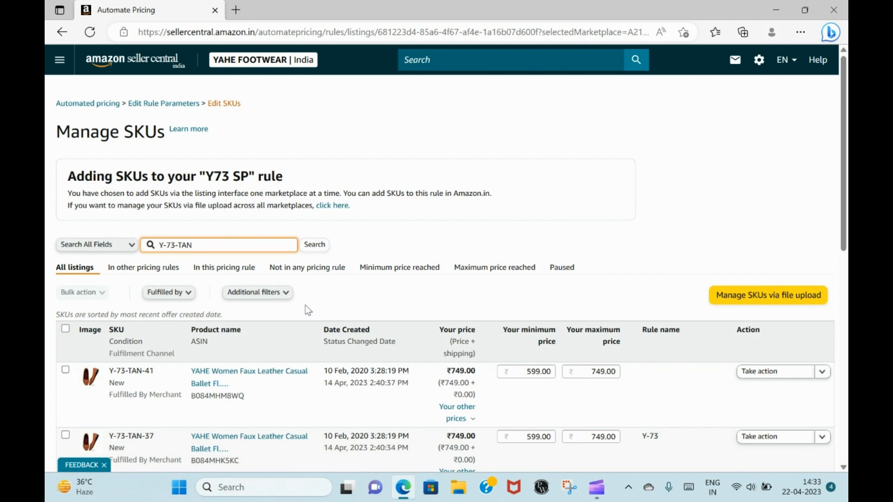
key("BackSpace")
key("BackSpace")
key("BackSpace")
key("BackSpace")
key("Return")
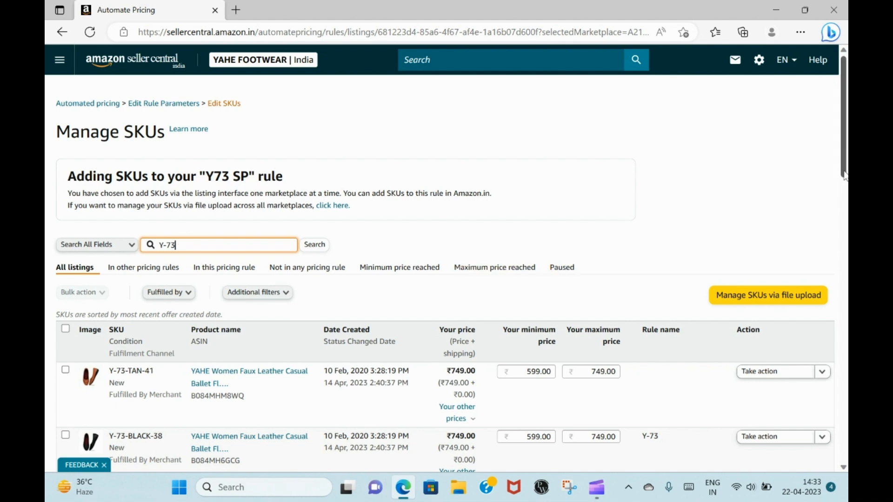
- Assign the Y-73-TAN-41 and Y-73-BLACK-38 listings to the Y-73 pricing rule
left_click_drag(843, 177, 837, 223)
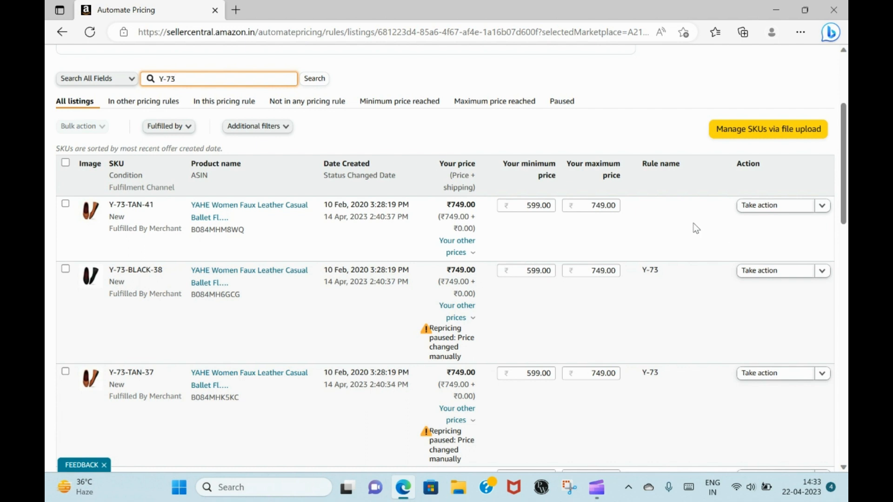
left_click(823, 206)
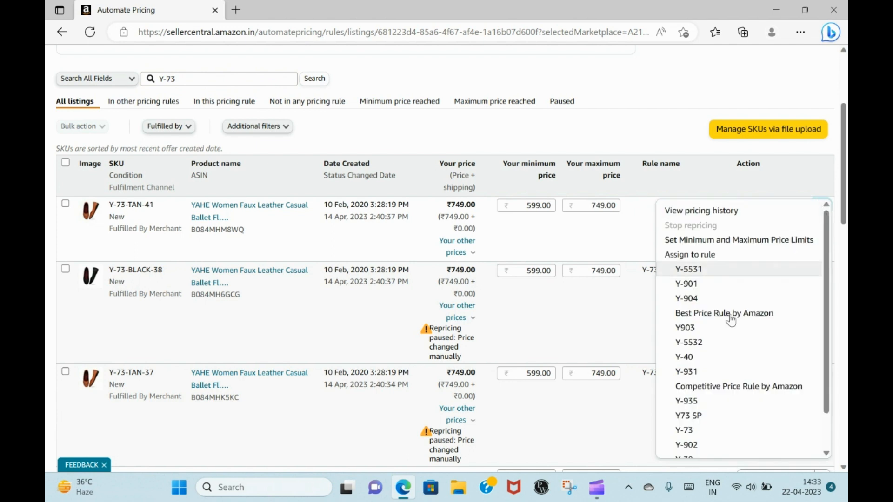
left_click(707, 435)
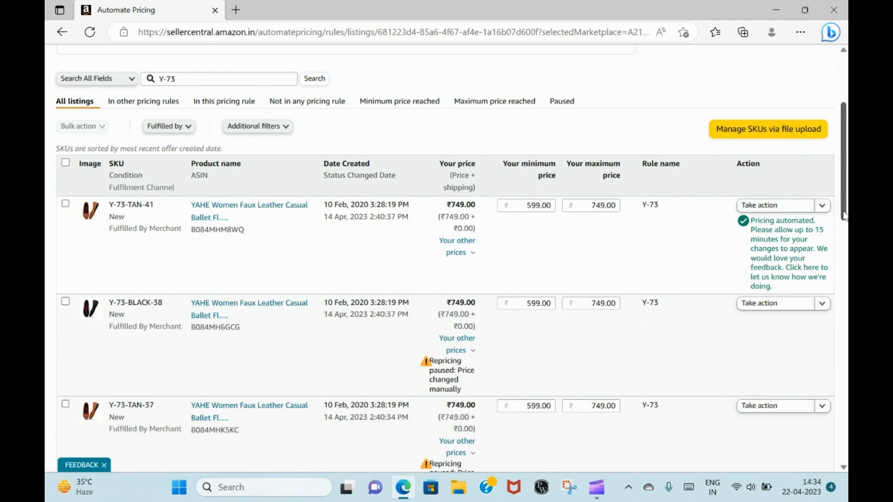
left_click_drag(844, 215, 844, 249)
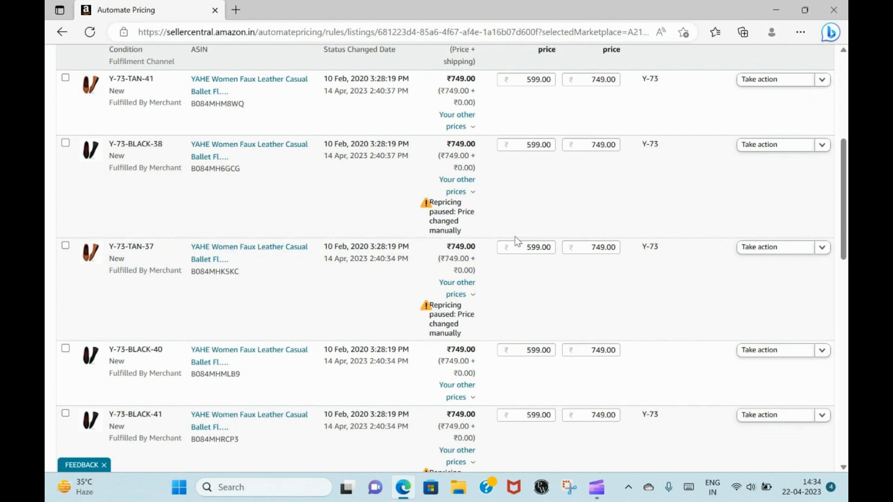
left_click(822, 147)
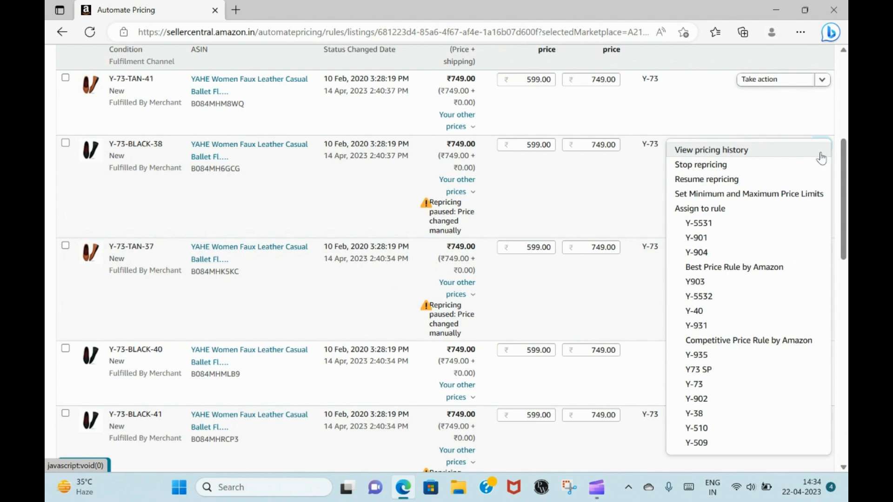
left_click(718, 385)
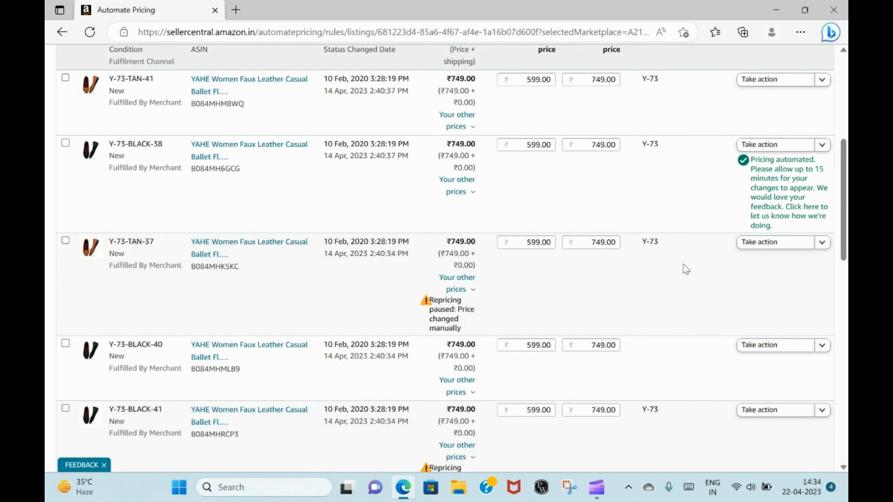
- Assign the Y-73-TAN-37 and Y-73-BLACK-40 listings to the Y-73 pricing rule
left_click(822, 242)
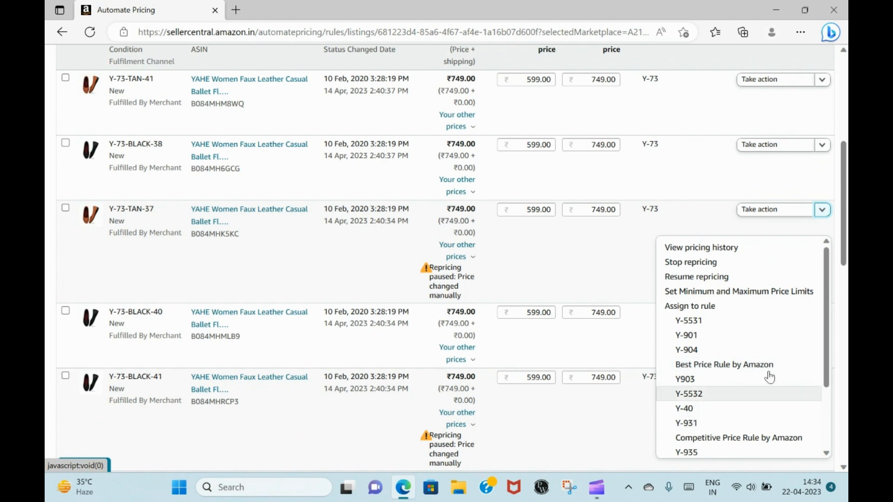
left_click_drag(827, 319, 817, 385)
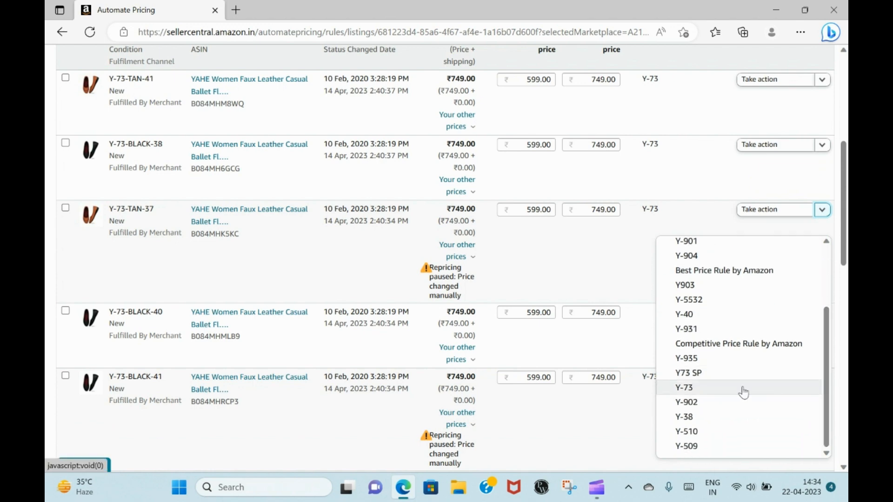
left_click(714, 392)
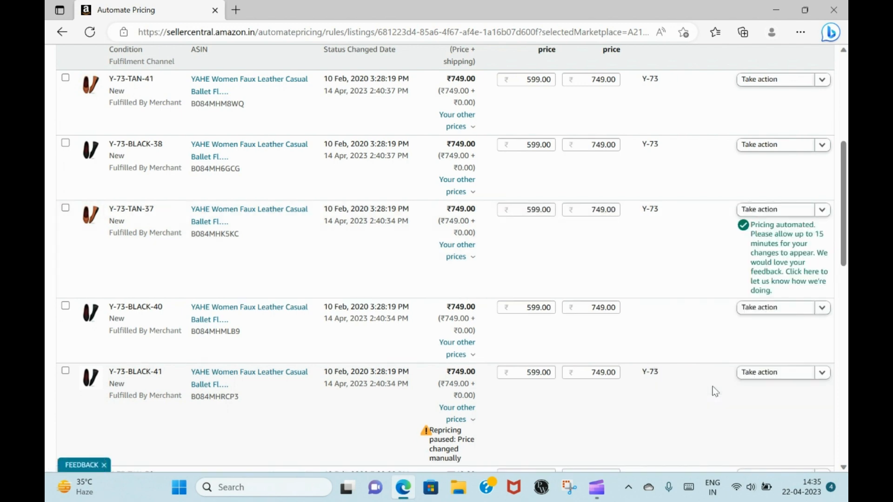
left_click(822, 309)
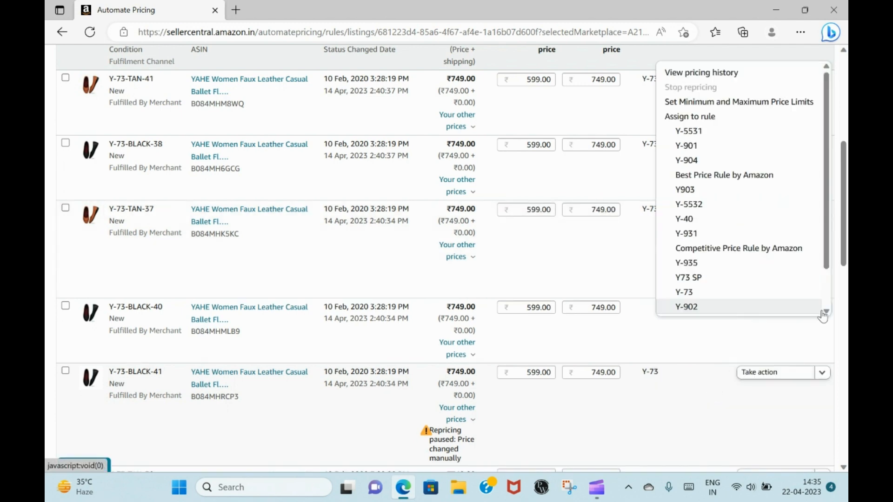
left_click(755, 293)
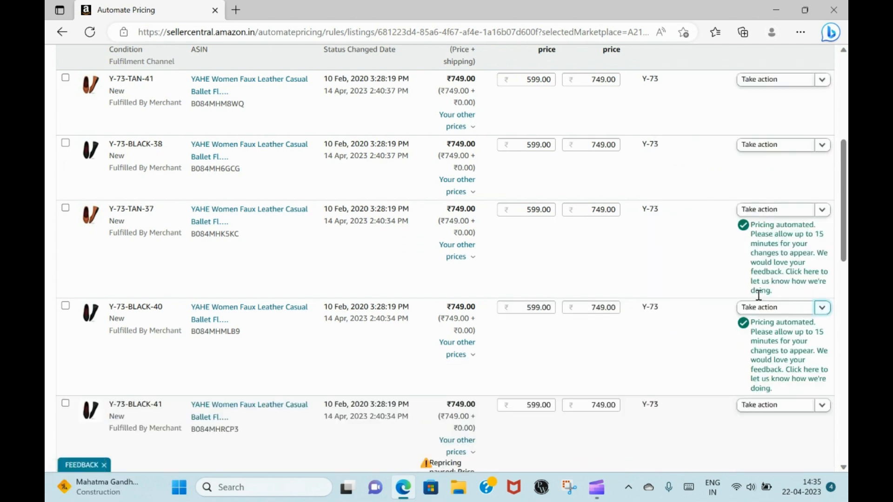
left_click_drag(843, 266, 838, 416)
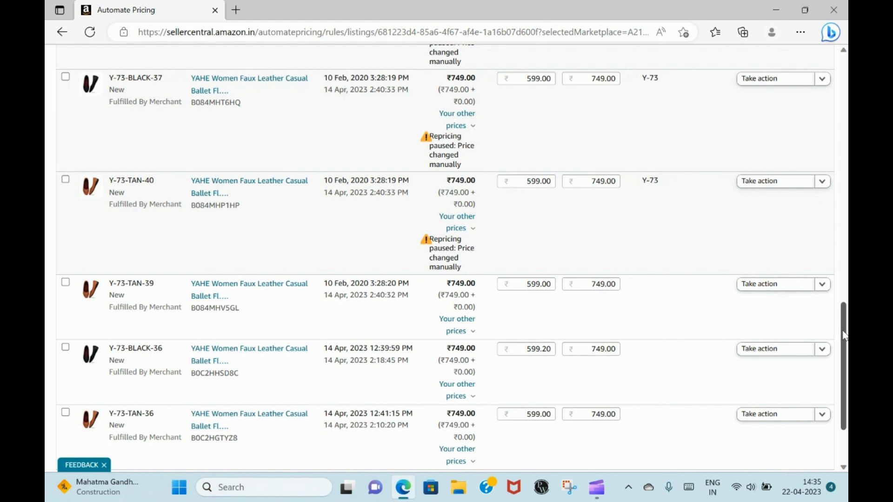
scroll(843, 333, "down", 3)
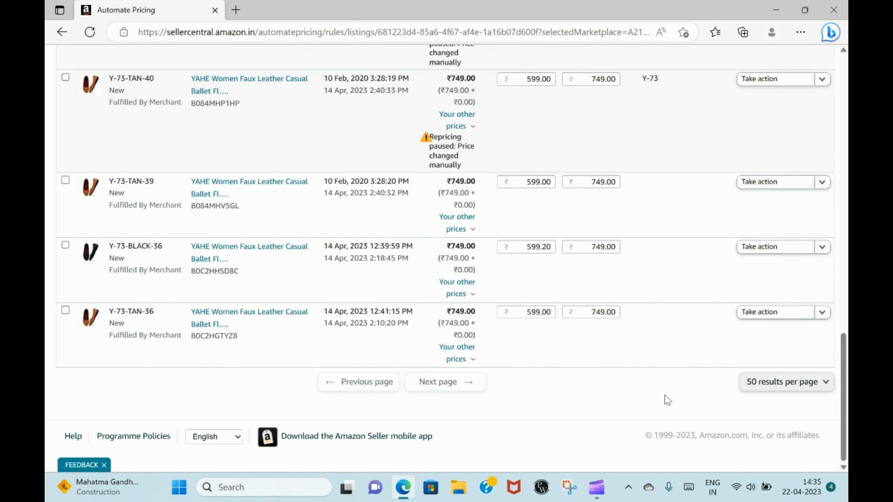